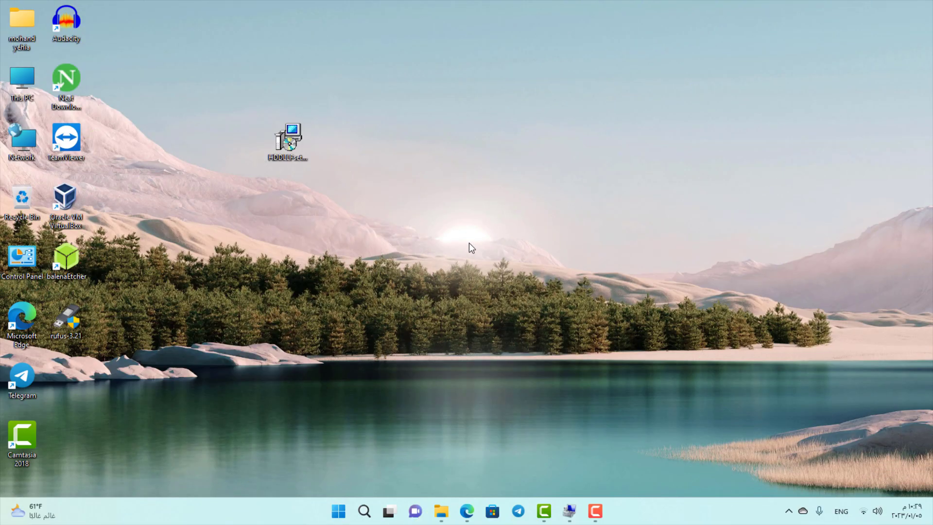
- Check the drives listed in This PC in File Explorer, and close the window
{"action": "left_click", "coordinate": [441, 511]}
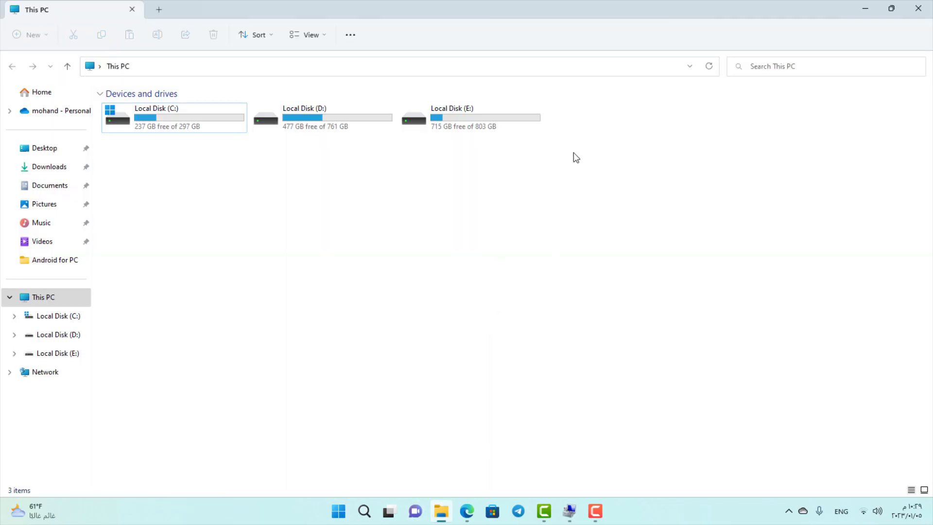
{"action": "left_click", "coordinate": [918, 8]}
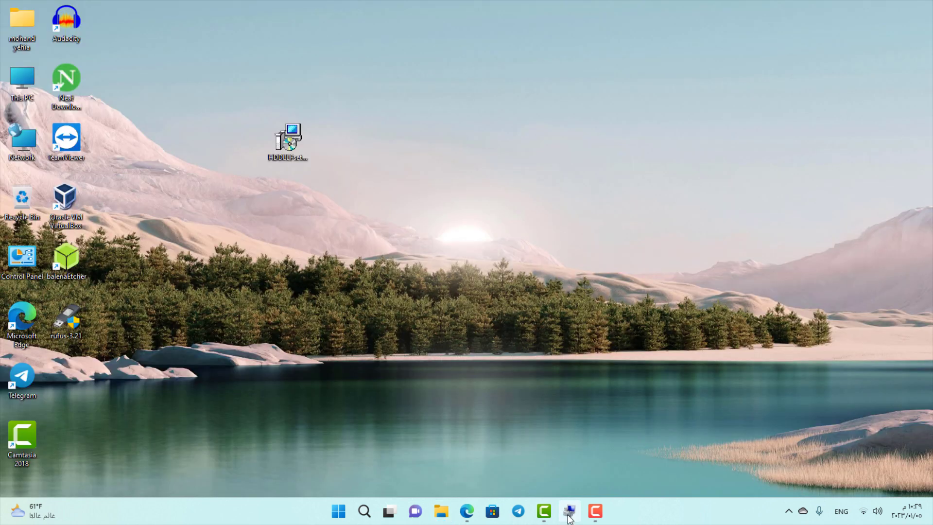
- Try to change the drive letter and paths of removable Disk 1 in Disk Management, and close Computer Management
{"action": "left_click", "coordinate": [570, 511]}
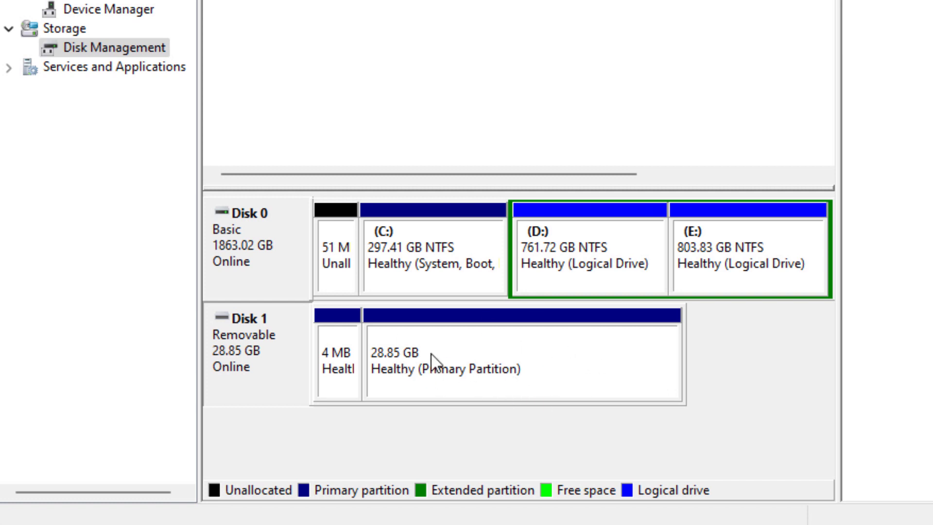
{"action": "right_click", "coordinate": [240, 347]}
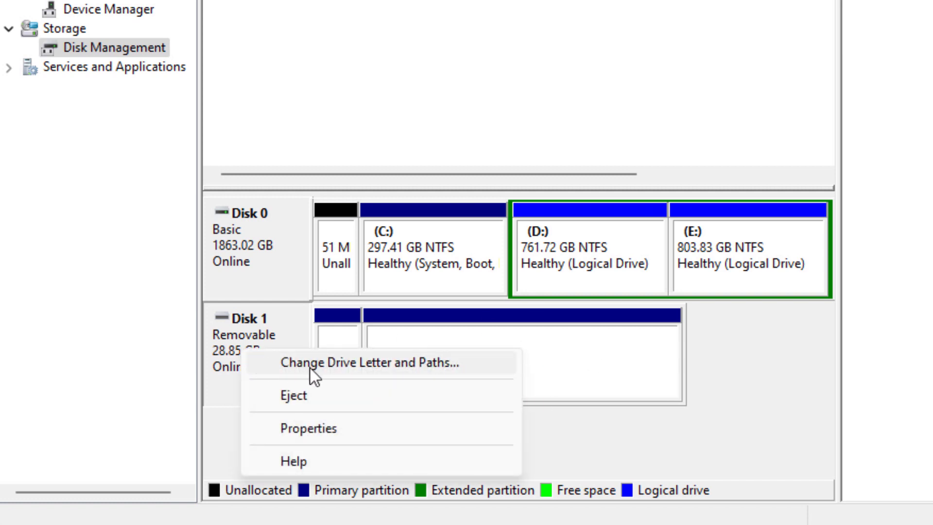
{"action": "left_click", "coordinate": [424, 368]}
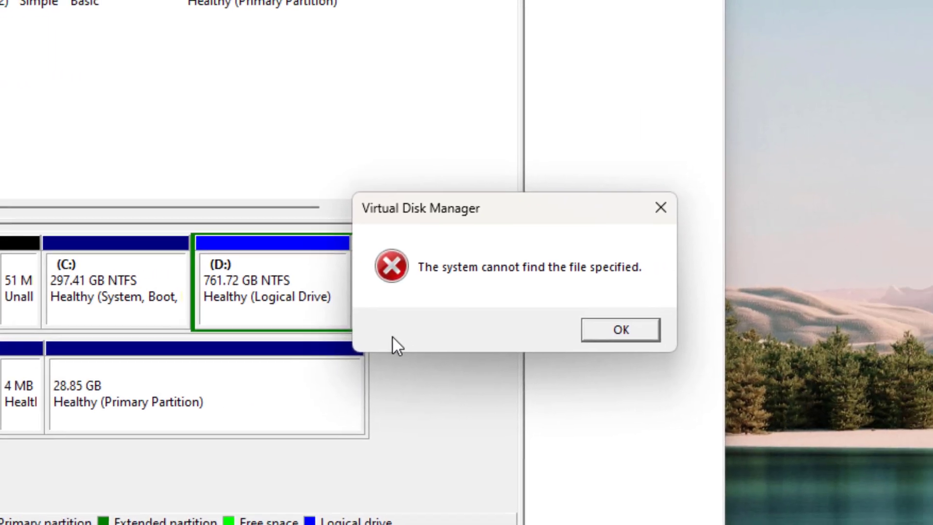
{"action": "left_click", "coordinate": [608, 332]}
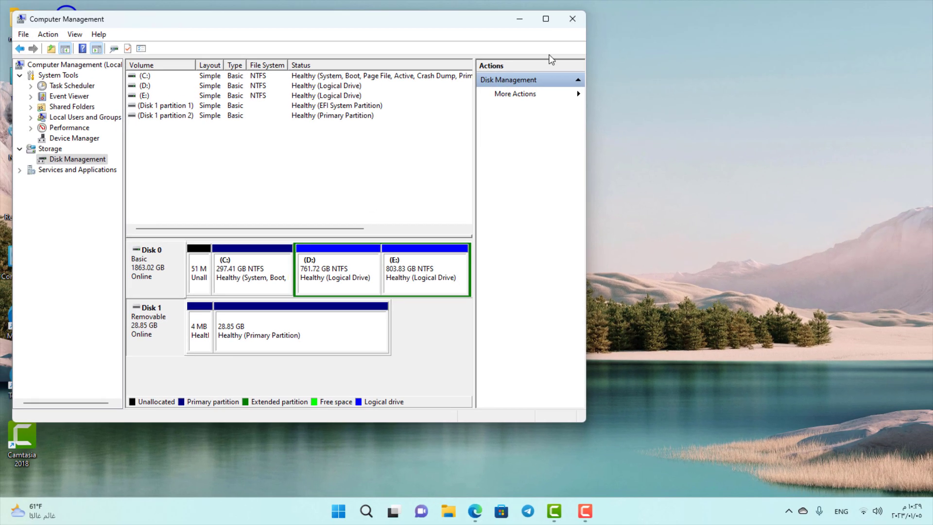
{"action": "key", "text": "alt+F4"}
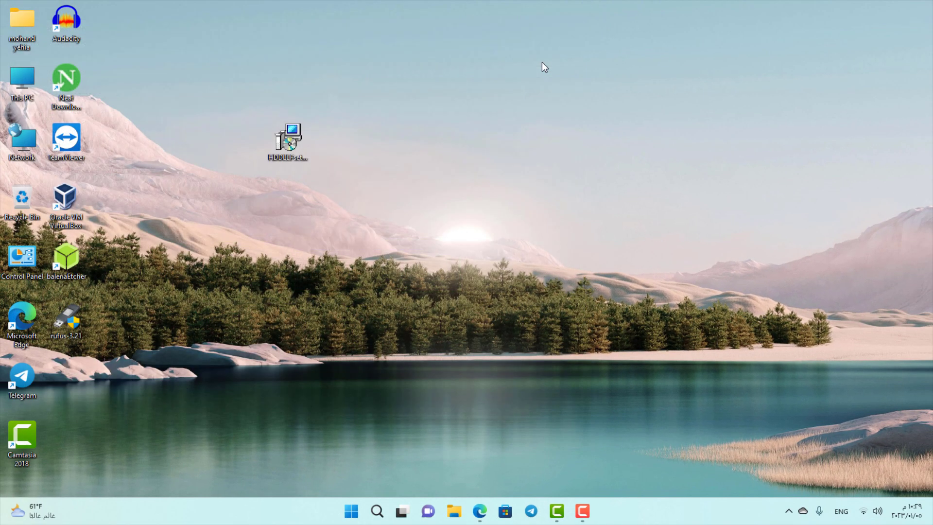
- Locate the Windows installer download of HDD Low Level Format Tool ver.4.40 on the HDDGURU web page
{"action": "double_click", "coordinate": [286, 150]}
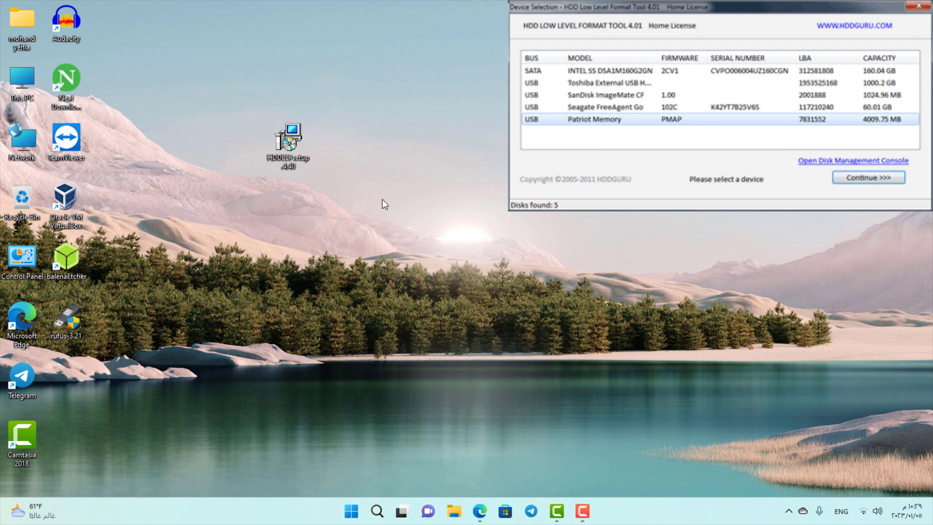
{"action": "key", "text": "alt+F4"}
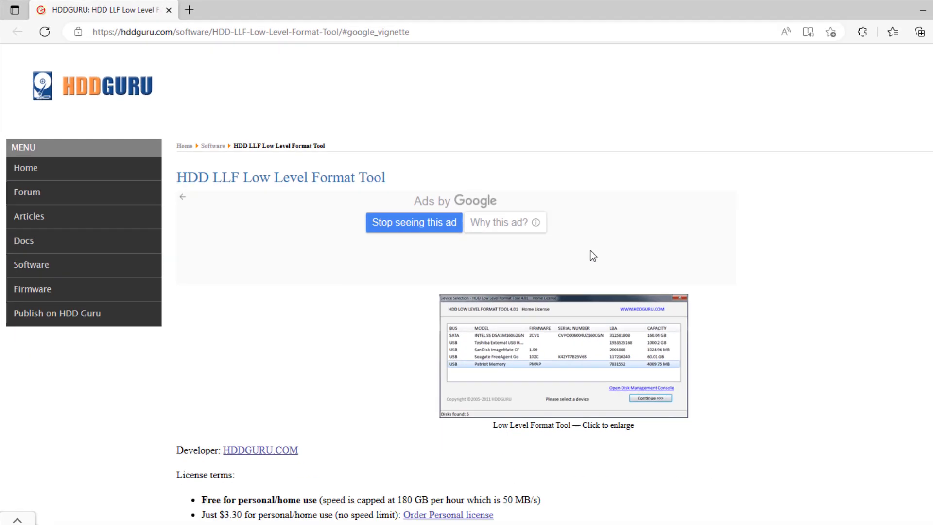
{"action": "scroll", "coordinate": [685, 265], "scroll_direction": "down", "scroll_amount": 8}
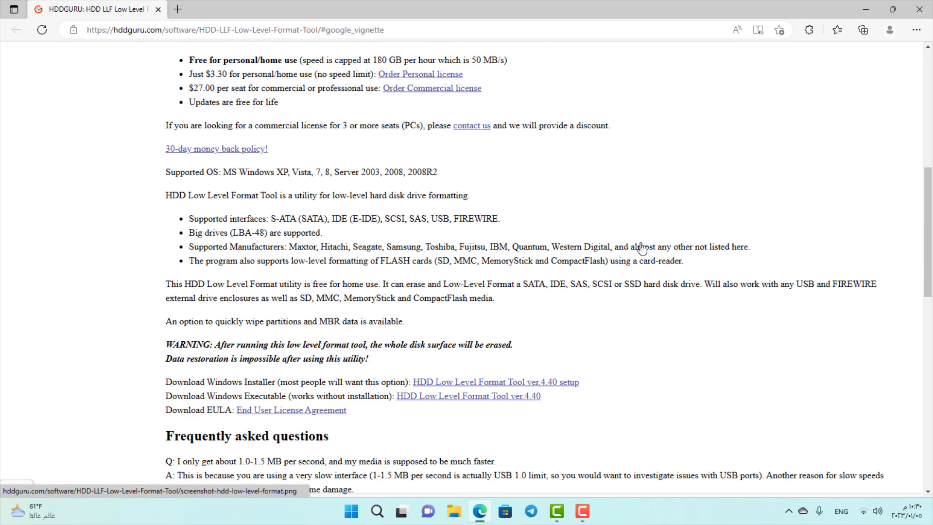
{"action": "scroll", "coordinate": [642, 248], "scroll_direction": "down", "scroll_amount": 4}
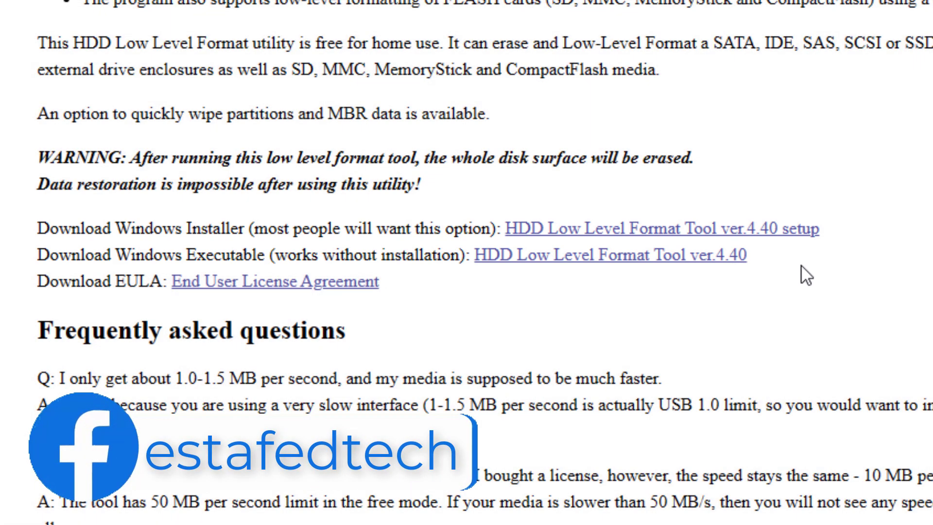
{"action": "left_click", "coordinate": [800, 239]}
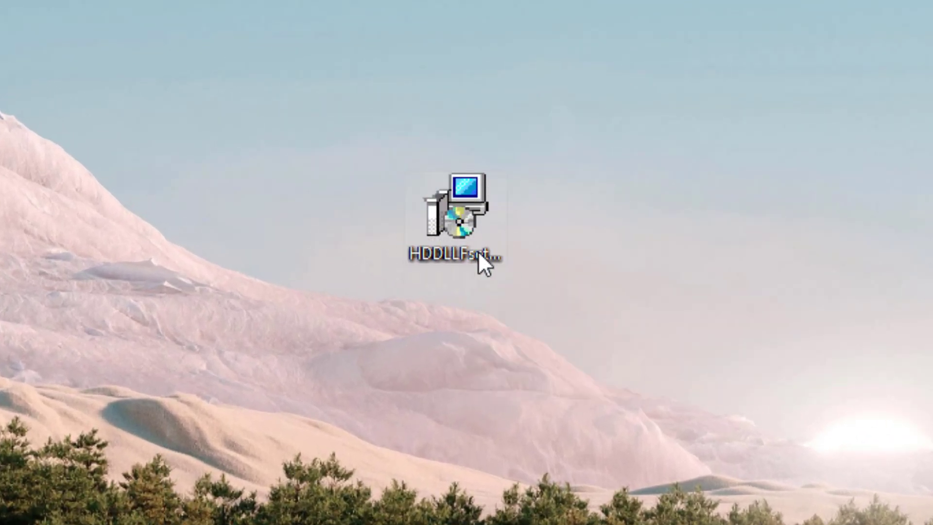
- Install Hard Disk Low Level Format Tool 4.40 in C:\Program Files (x86)\HDDGURU LLF Tool with desktop and Quick Launch icons, and launch it
{"action": "double_click", "coordinate": [478, 252]}
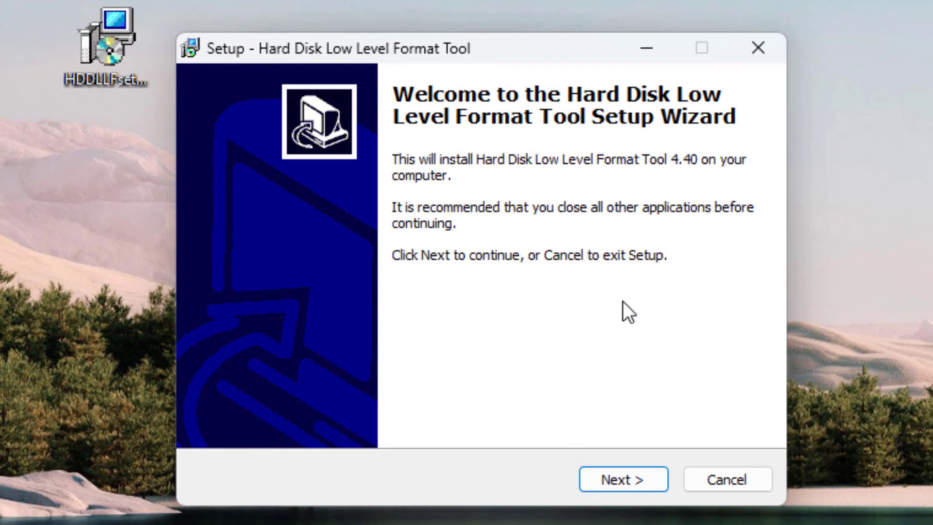
{"action": "left_click", "coordinate": [624, 484]}
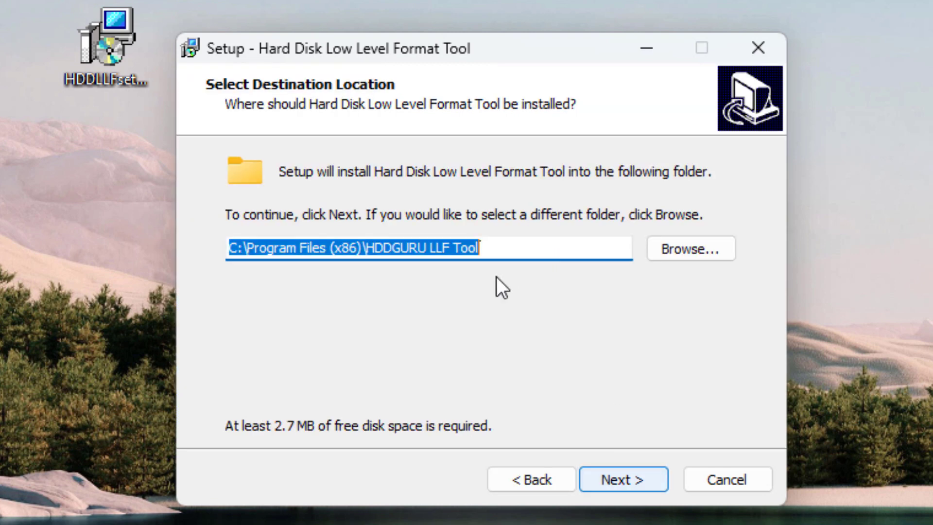
{"action": "left_click", "coordinate": [500, 247]}
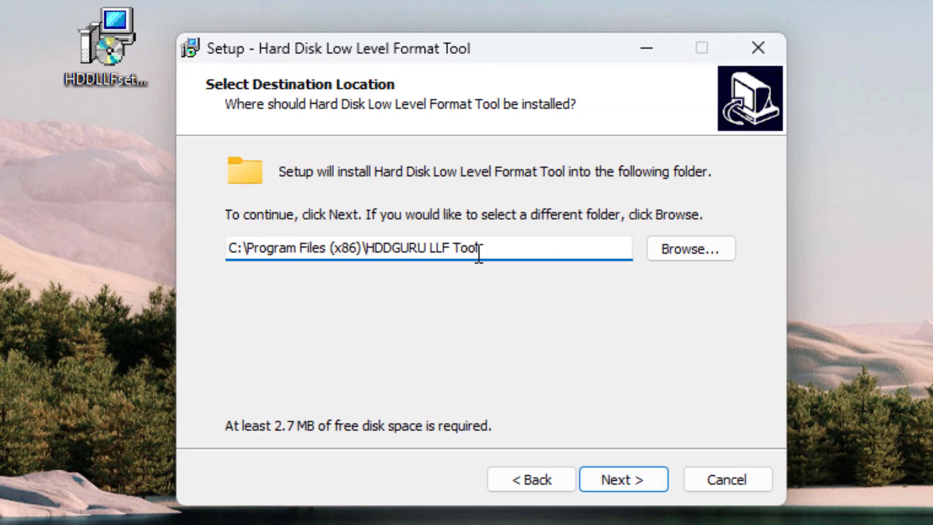
{"action": "key", "text": "Tab"}
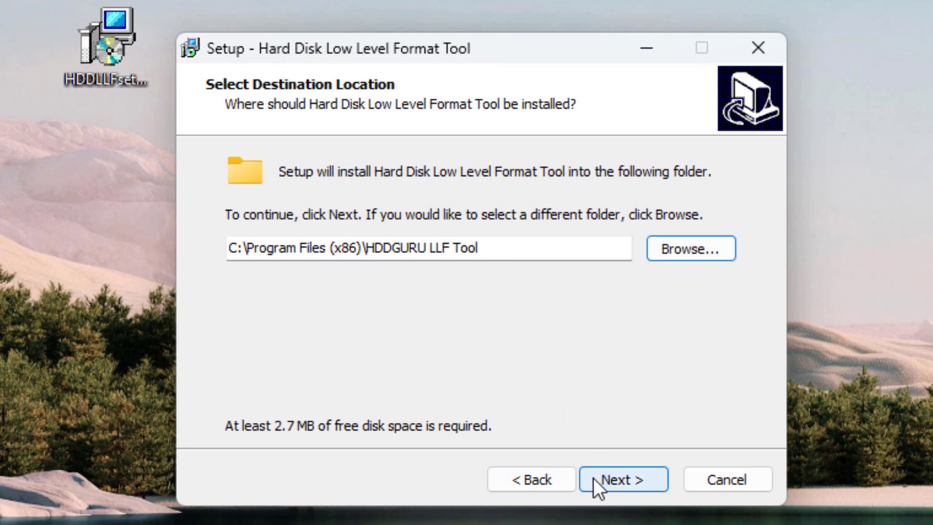
{"action": "left_click", "coordinate": [618, 485]}
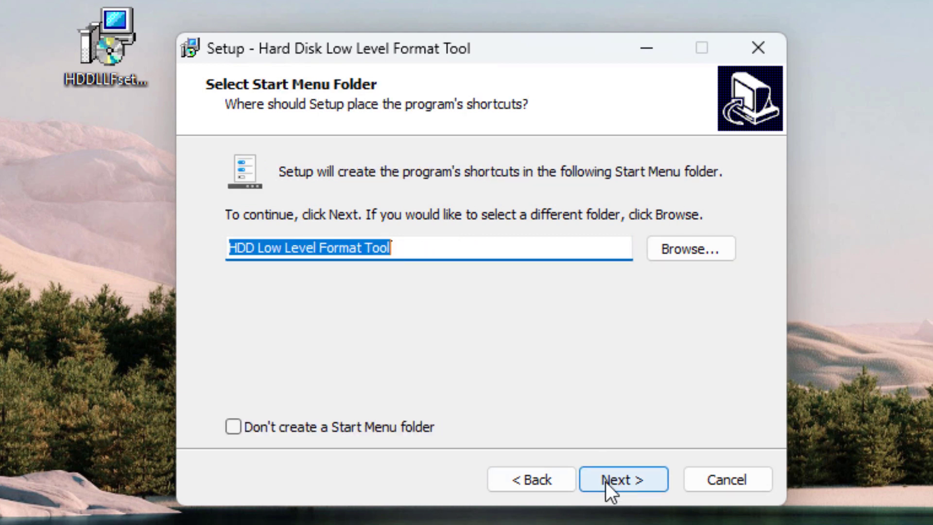
{"action": "left_click", "coordinate": [615, 484]}
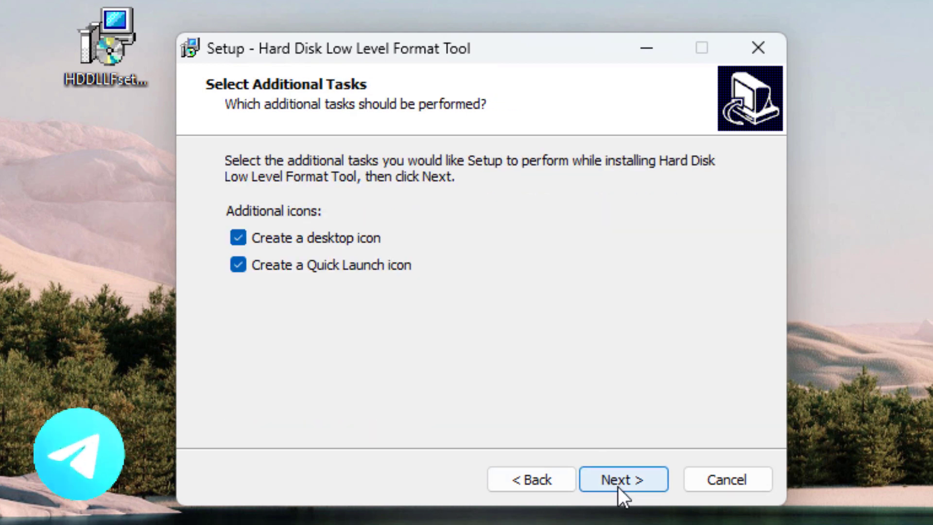
{"action": "left_click", "coordinate": [618, 486]}
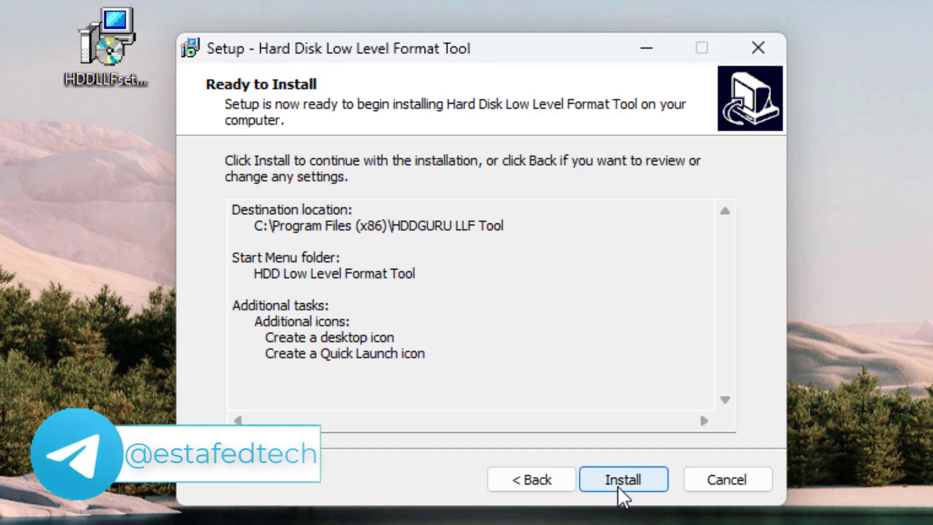
{"action": "left_click", "coordinate": [618, 487]}
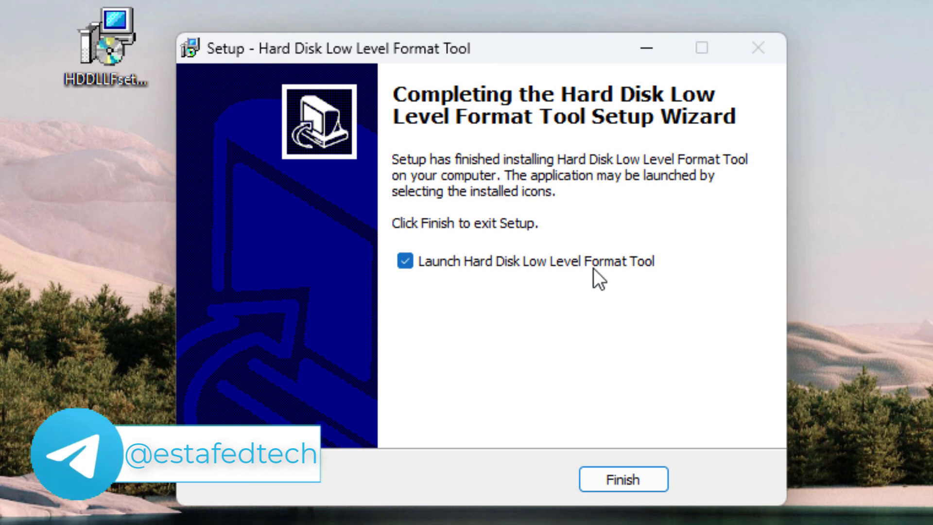
{"action": "left_click", "coordinate": [626, 480]}
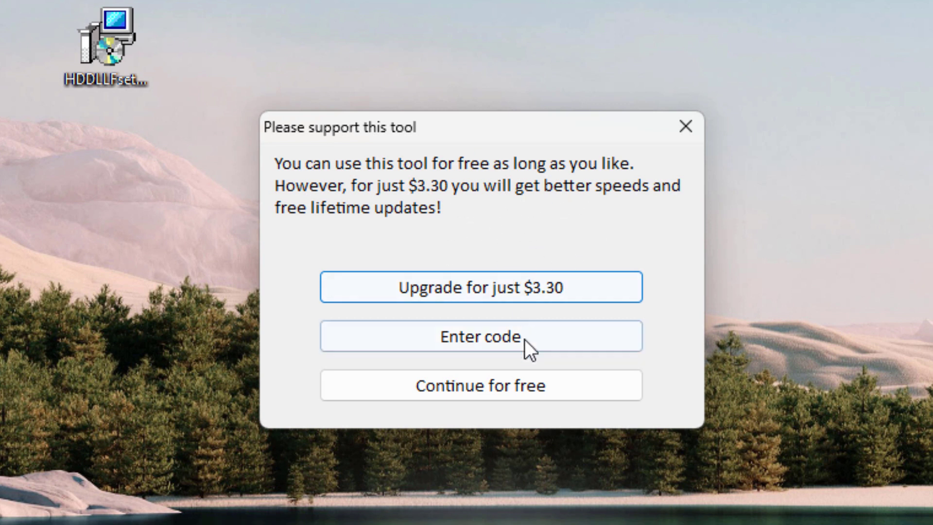
- Continue with the free version and select the Kingston DataTraveler 3.0 USB drive as the device to work on
{"action": "left_click", "coordinate": [470, 399]}
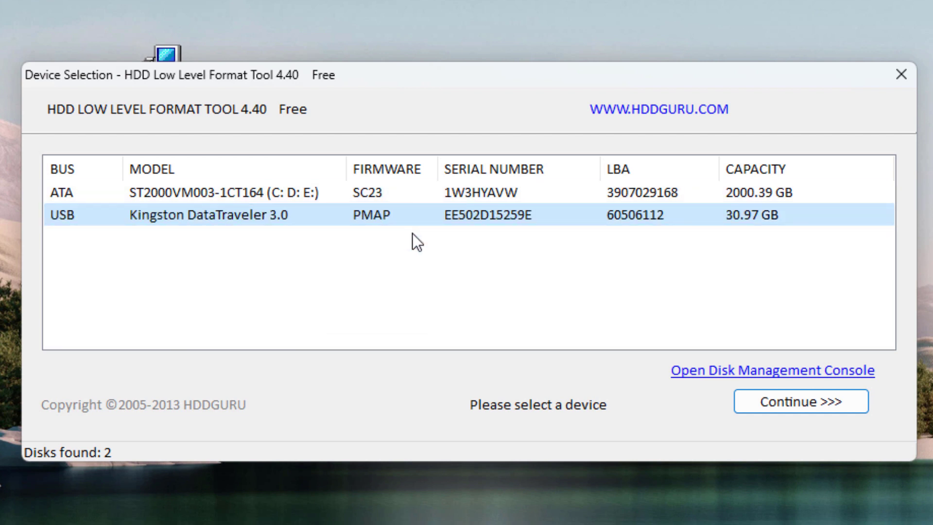
{"action": "left_click", "coordinate": [409, 198]}
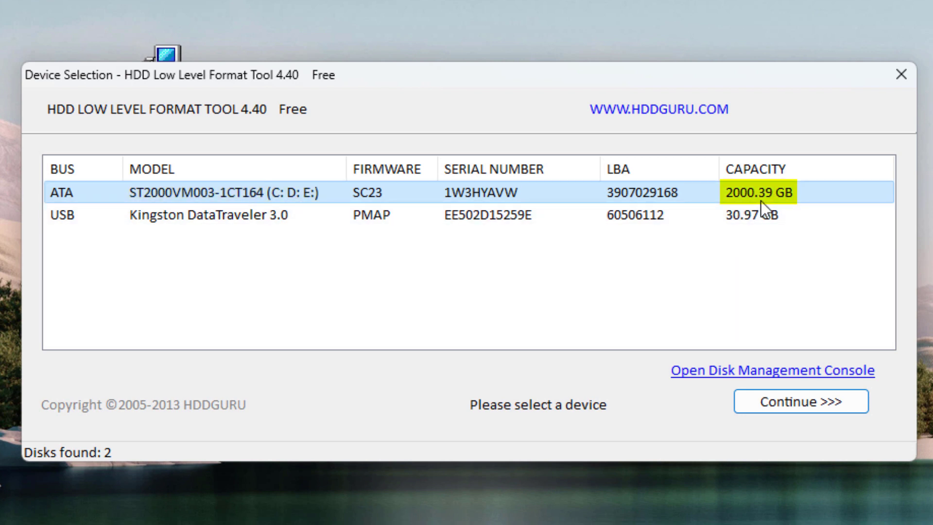
{"action": "left_click", "coordinate": [632, 216]}
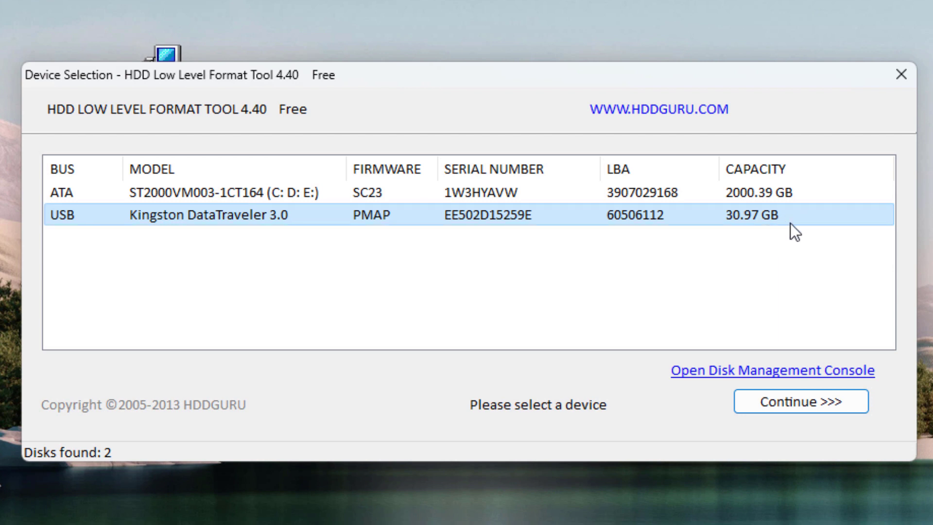
{"action": "left_click", "coordinate": [796, 409]}
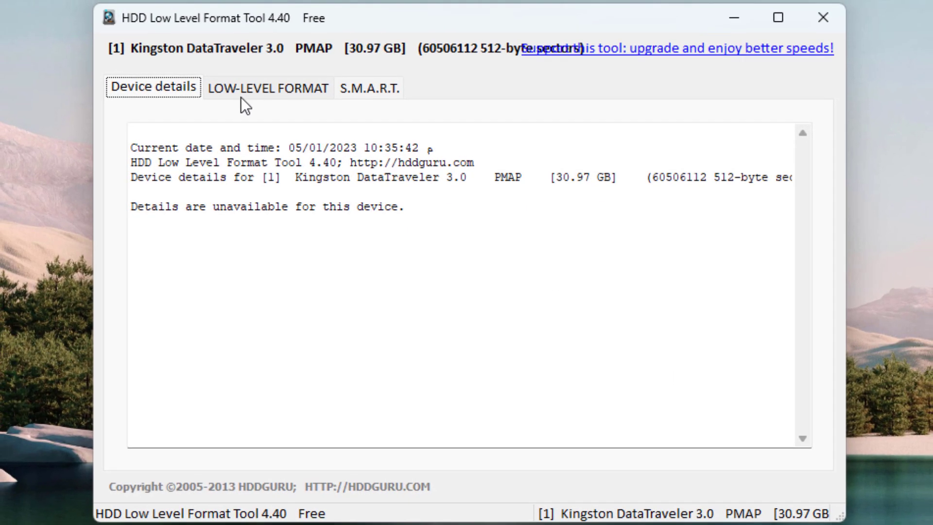
- Run a full low-level format of the Kingston DataTraveler 3.0 without quick wipe, and close the tool
{"action": "left_click", "coordinate": [319, 92]}
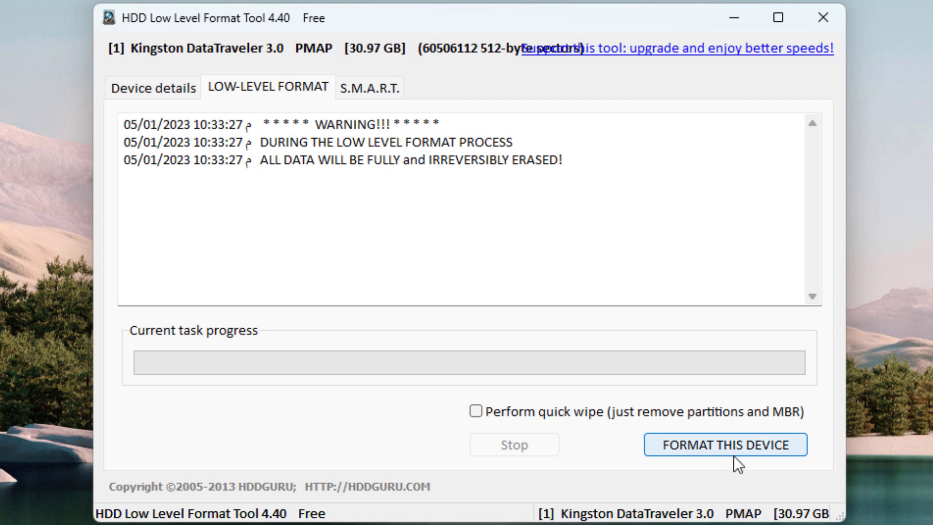
{"action": "left_click", "coordinate": [728, 445]}
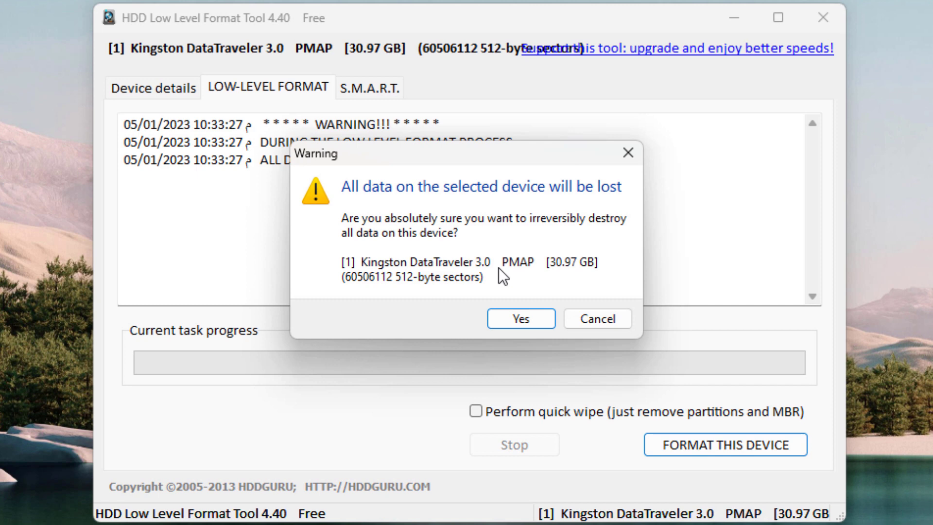
{"action": "left_click", "coordinate": [518, 325]}
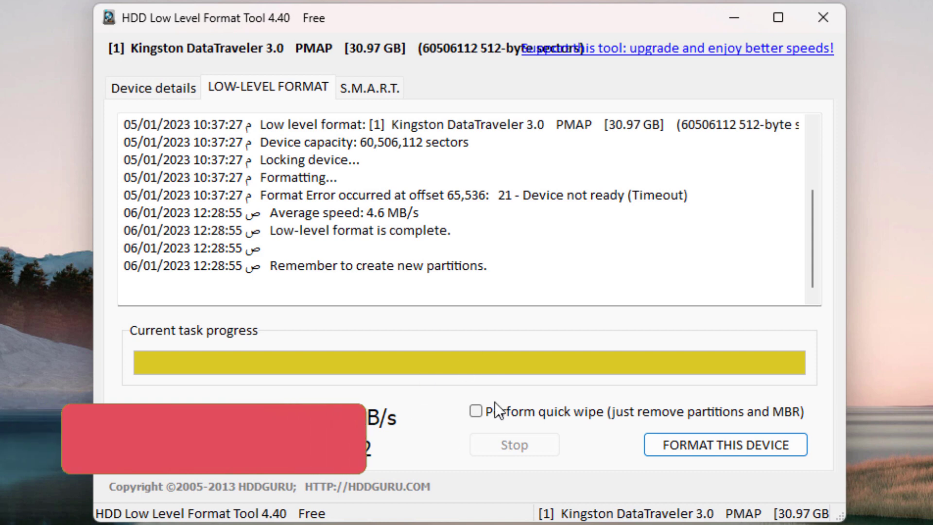
{"action": "left_click", "coordinate": [824, 23]}
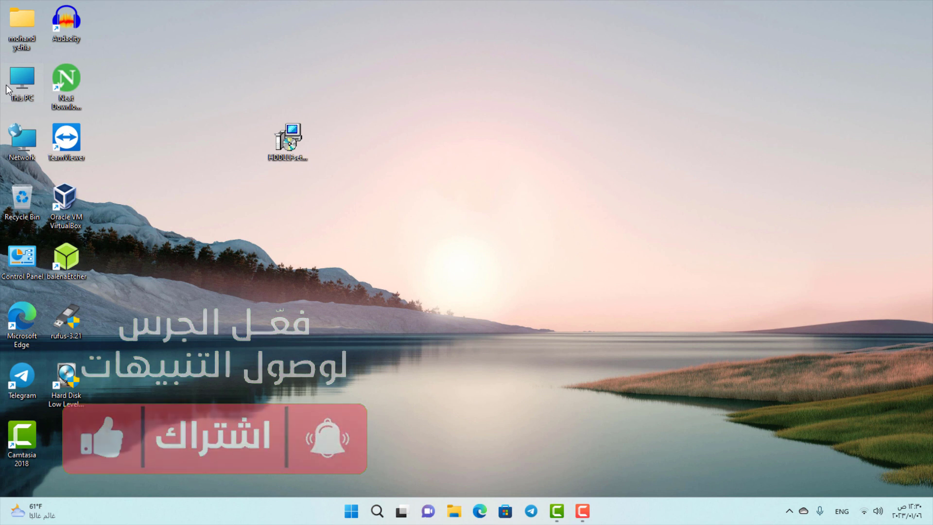
- Open the format settings for USB Drive (F:) from This PC and choose FAT32 (Default) as the file system
{"action": "double_click", "coordinate": [33, 101]}
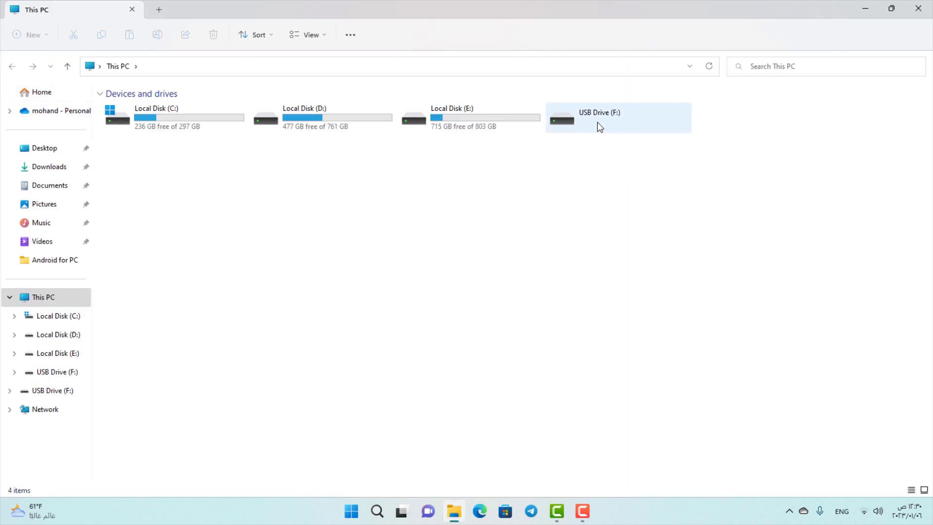
{"action": "double_click", "coordinate": [612, 122]}
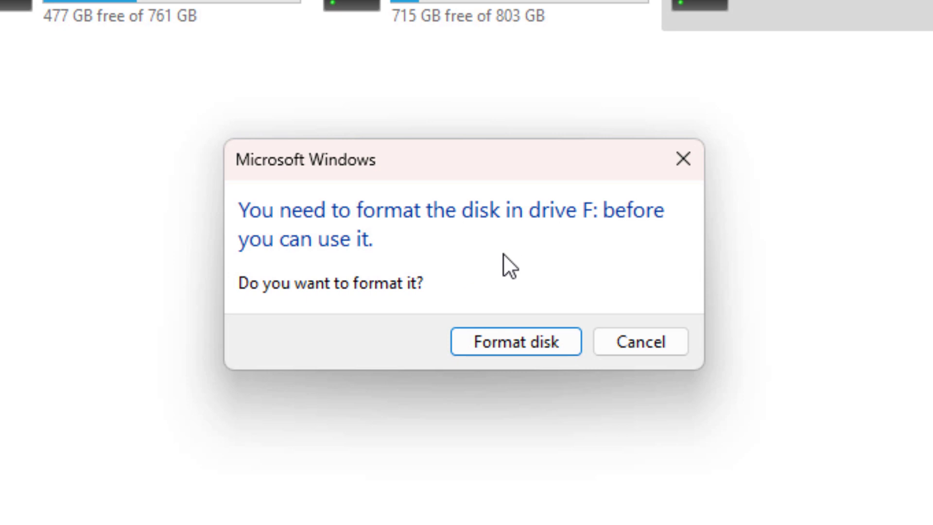
{"action": "left_click", "coordinate": [519, 360]}
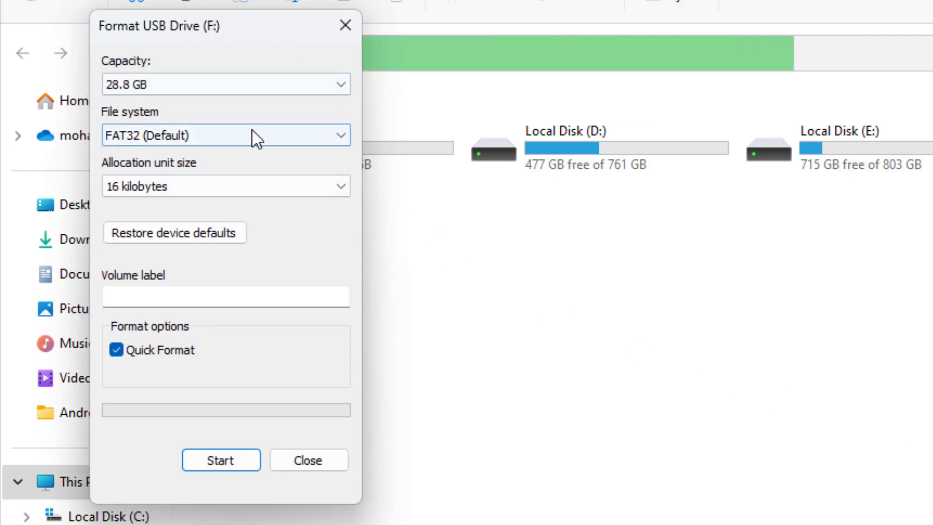
{"action": "key", "text": "shift+Tab"}
{"action": "key", "text": "Tab"}
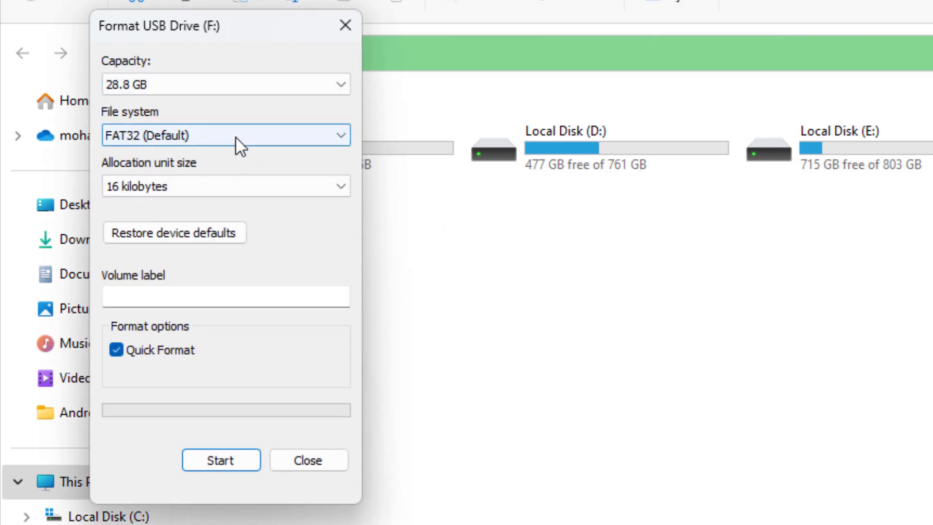
{"action": "left_click", "coordinate": [235, 136]}
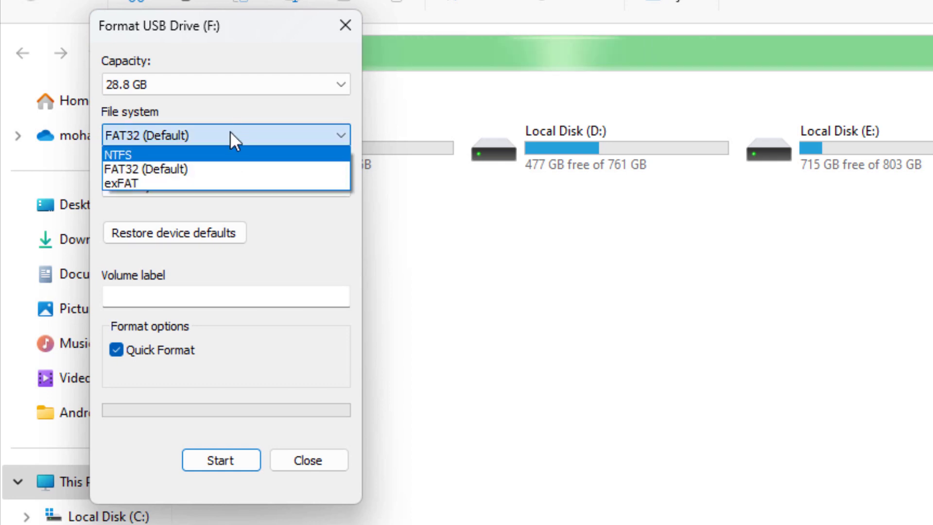
{"action": "left_click", "coordinate": [202, 168]}
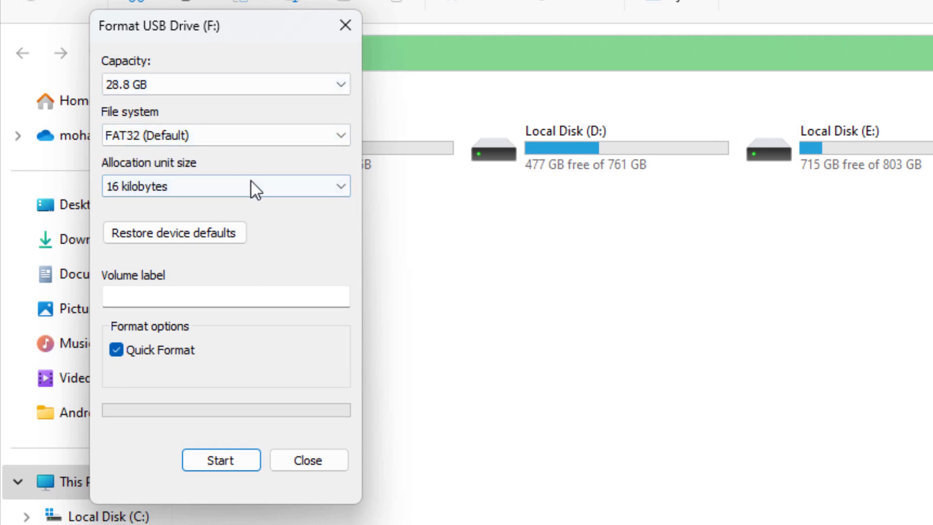
- Quick-format USB Drive (F:) with 16-kilobyte allocation units and a blank volume label, accepting the data erasure, and close the format settings
{"action": "left_click", "coordinate": [194, 297]}
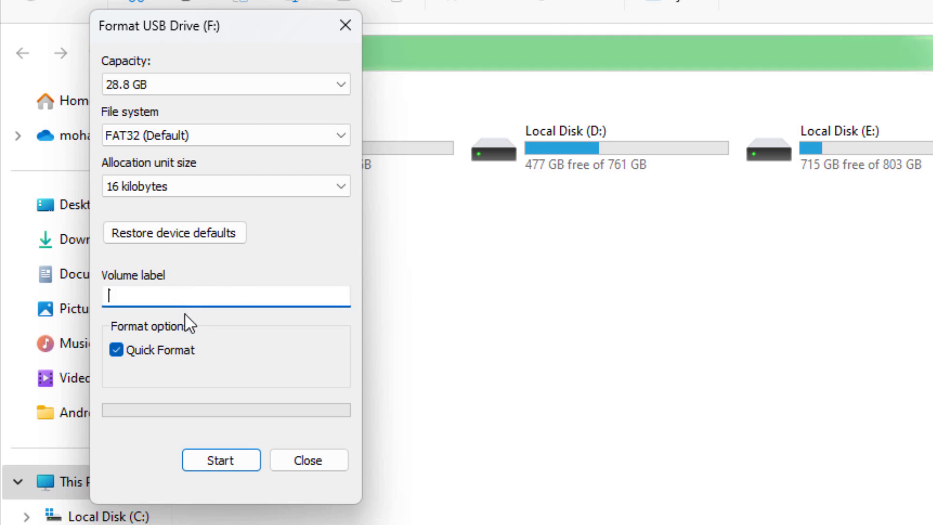
{"action": "left_click", "coordinate": [219, 466]}
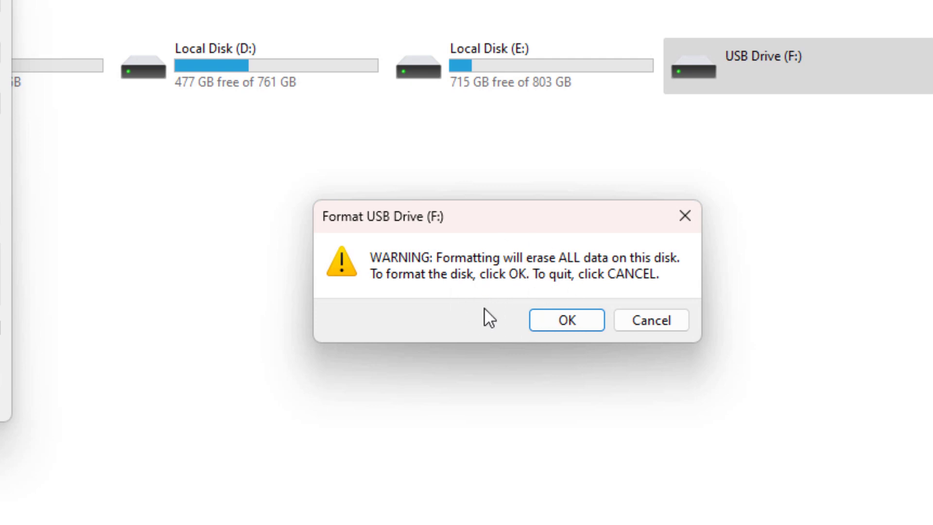
{"action": "left_click", "coordinate": [566, 324]}
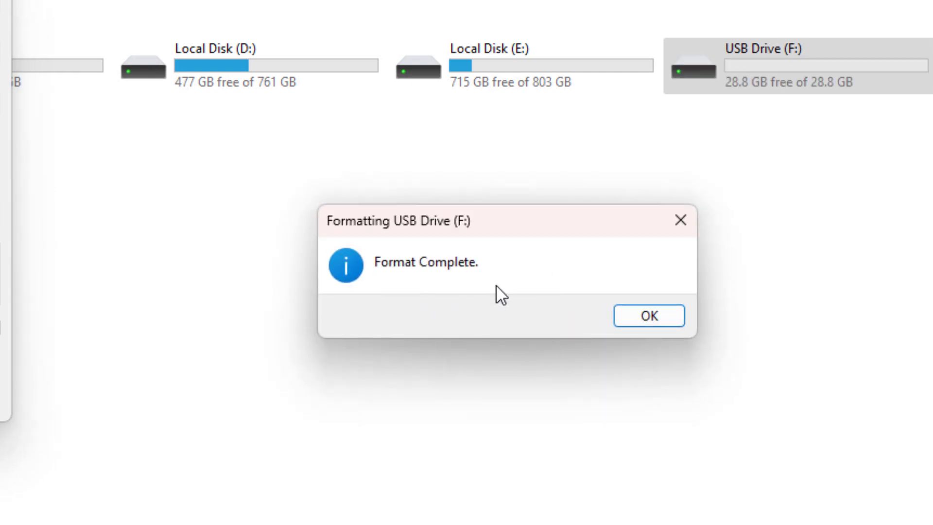
{"action": "left_click", "coordinate": [651, 321]}
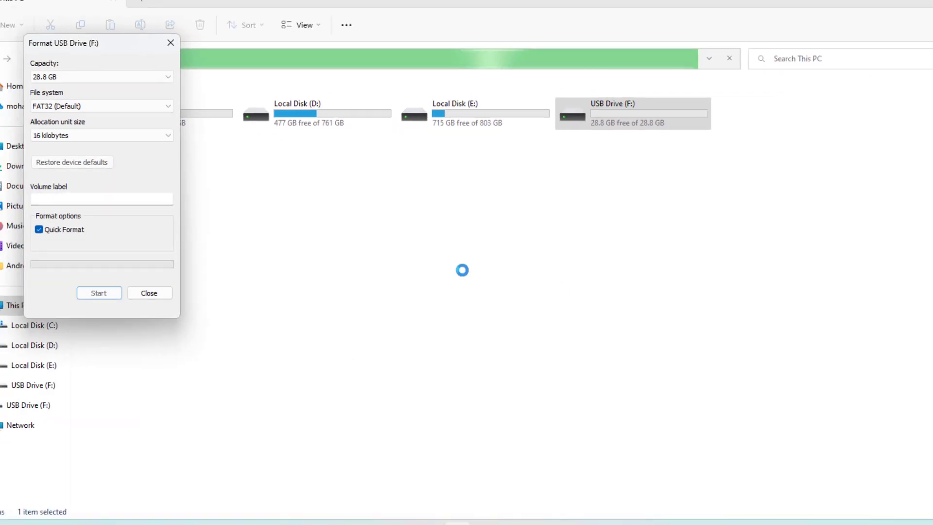
{"action": "left_click", "coordinate": [165, 289]}
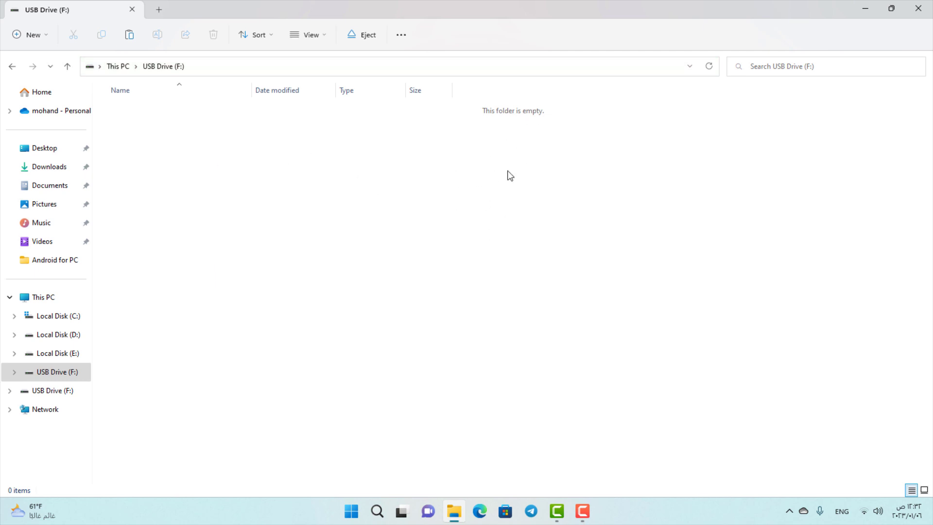
- Return from the USB drive's folder to This PC and deselect the drive to check its capacity
{"action": "left_click", "coordinate": [12, 67]}
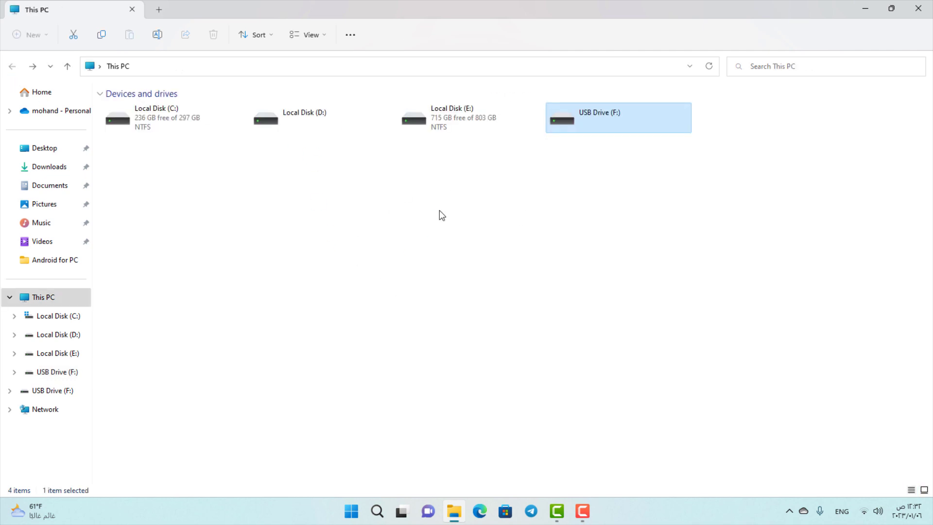
{"action": "left_click", "coordinate": [540, 224]}
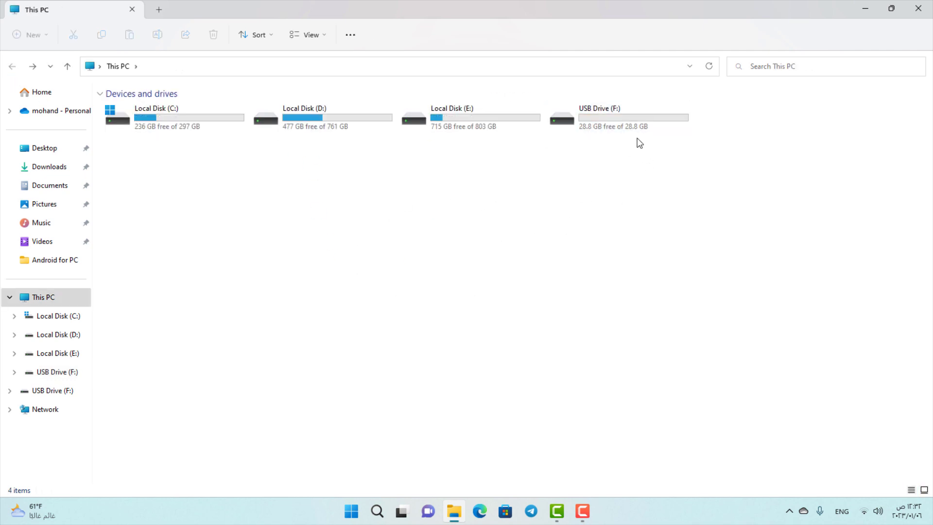